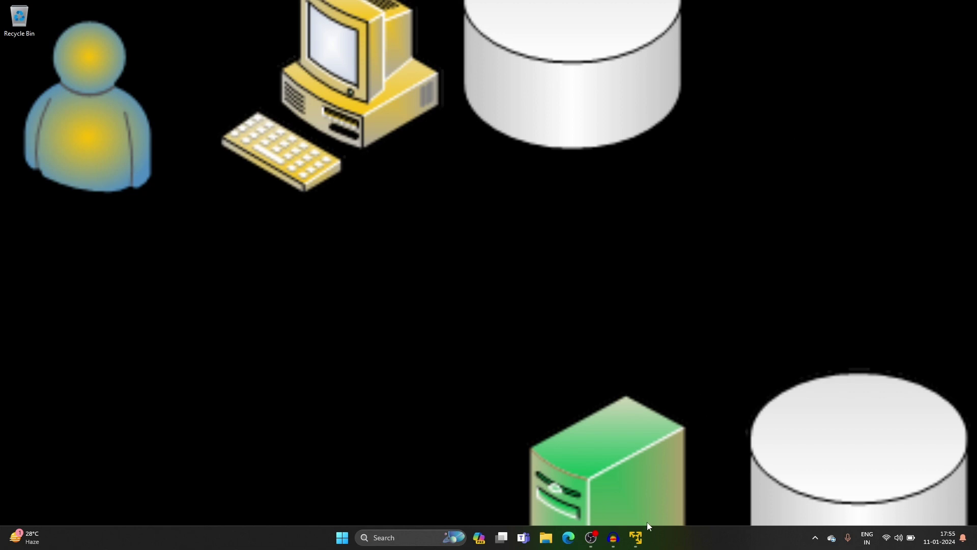
Step: Restore the VMware Workstation Player window showing the Windows Server lock screen from the taskbar
click(638, 538)
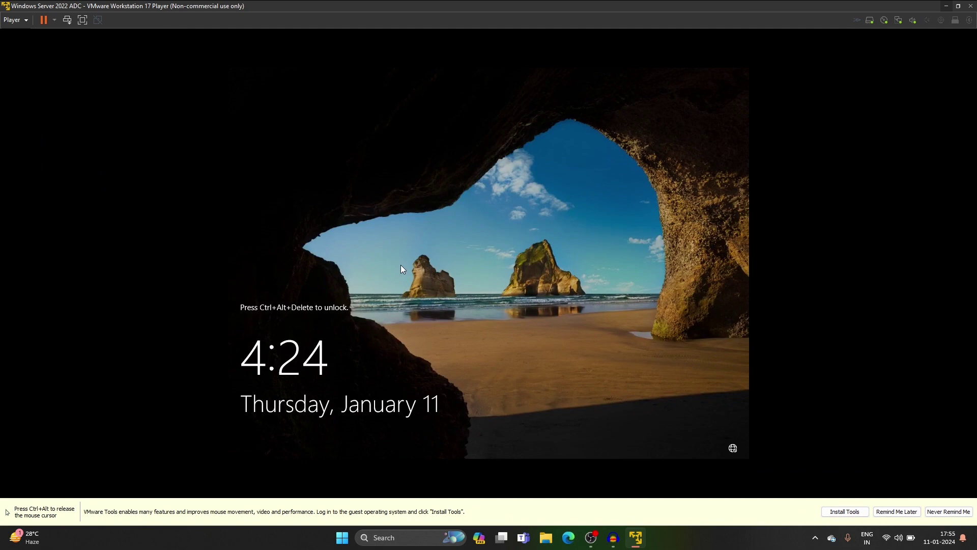
Step: Try signing in as the non-admin domain user via Other user and receive the sign-in-not-allowed error
click(67, 20)
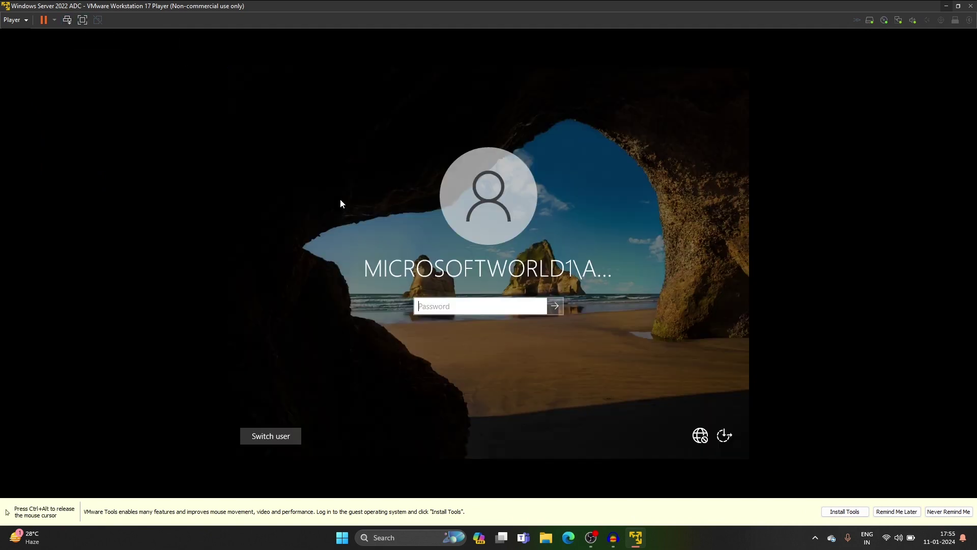
click(269, 435)
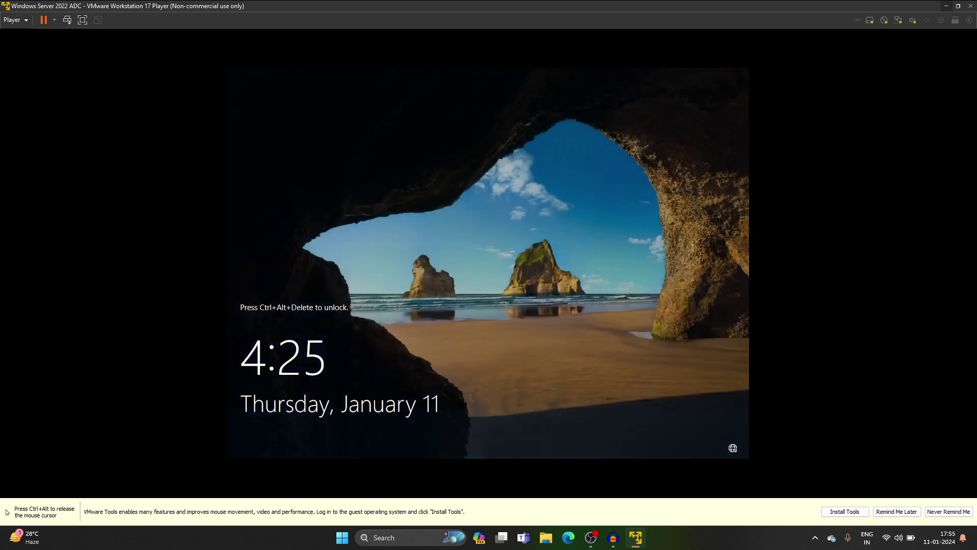
click(66, 20)
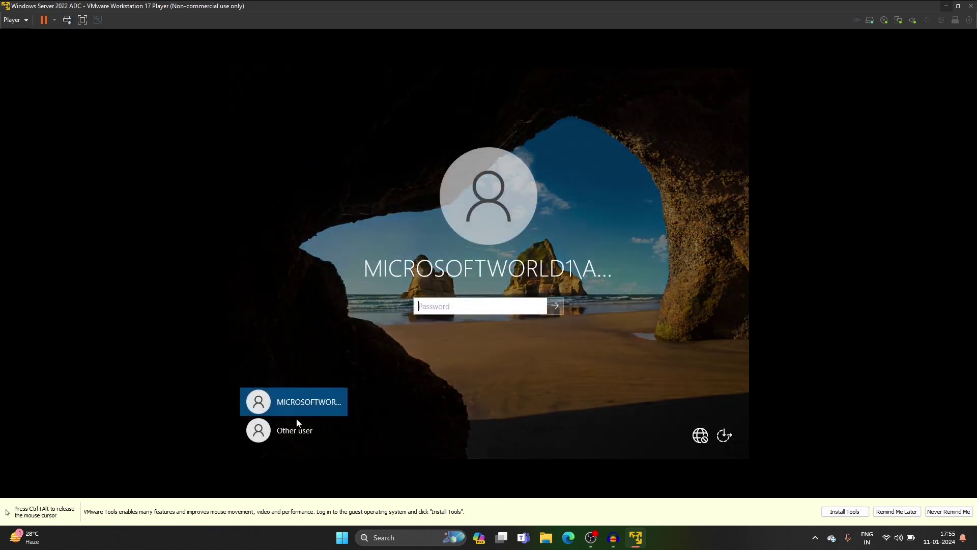
click(296, 427)
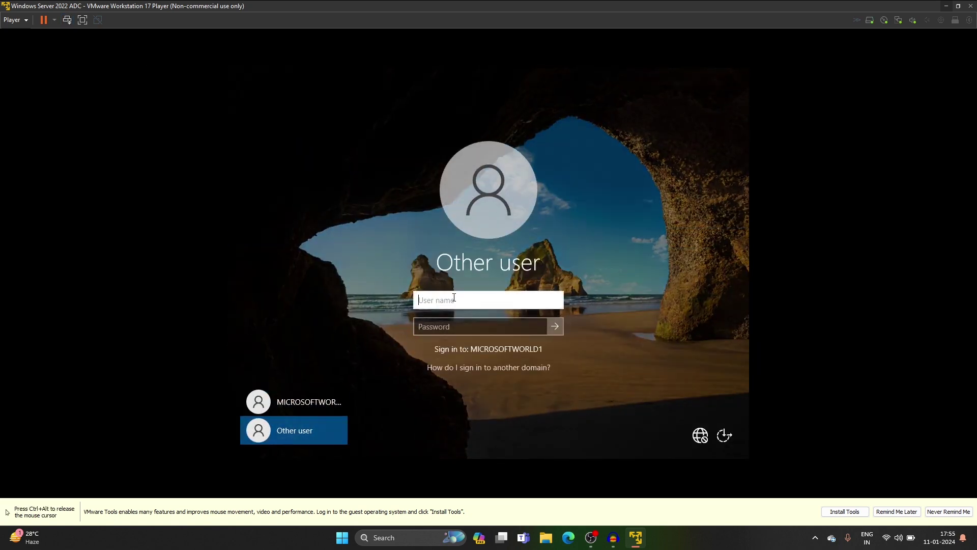
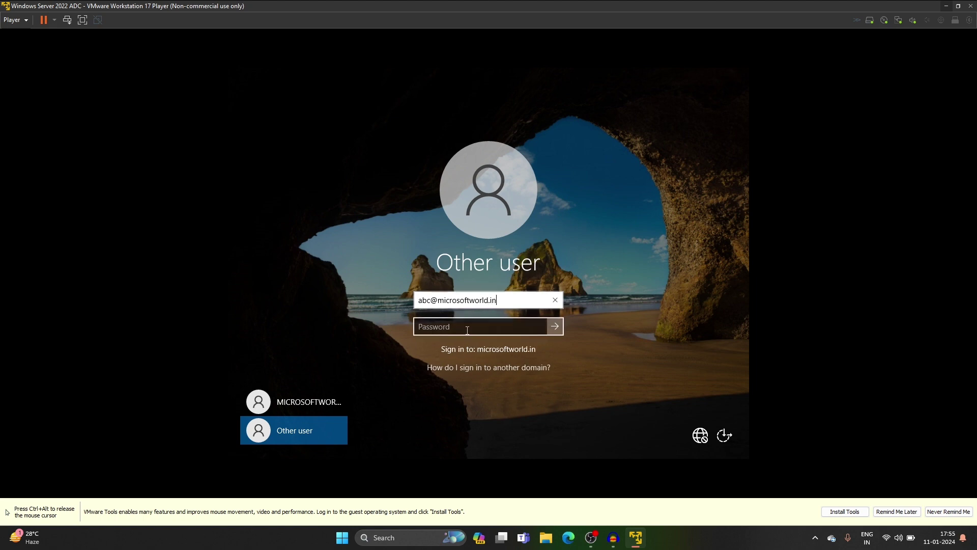
click(467, 330)
text(***)
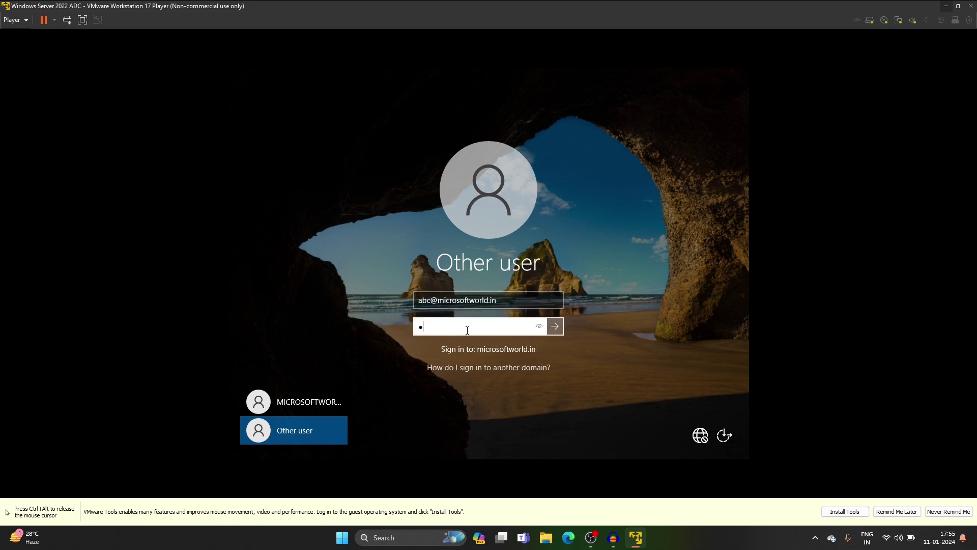
click(554, 326)
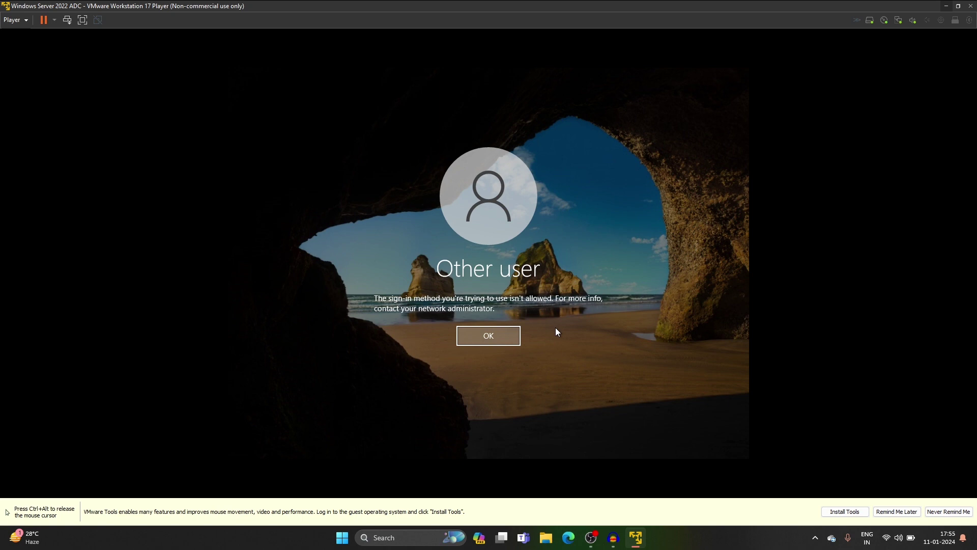
Step: Dismiss the error and sign in with the MICROSOFTWORLD1 administrator account's password
click(509, 340)
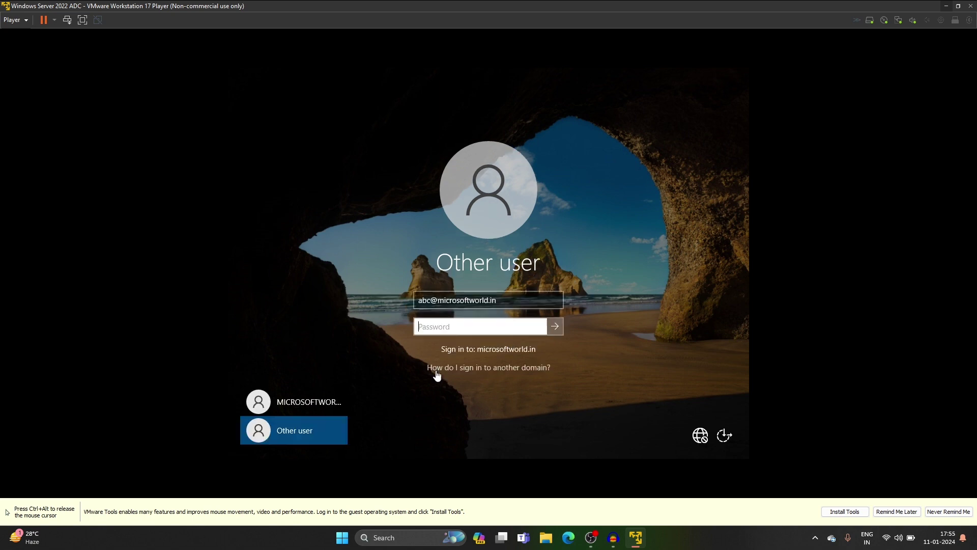
click(335, 404)
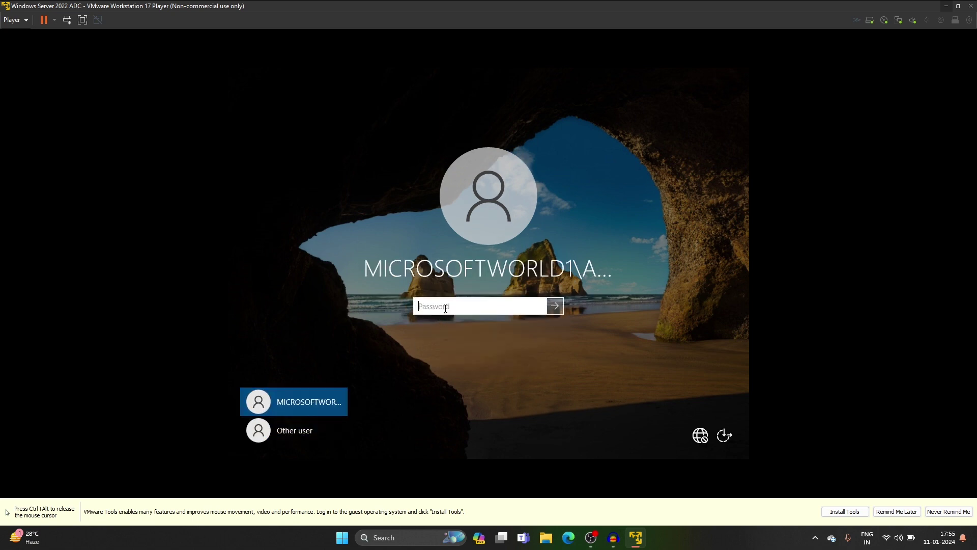
text(********)
key(Return)
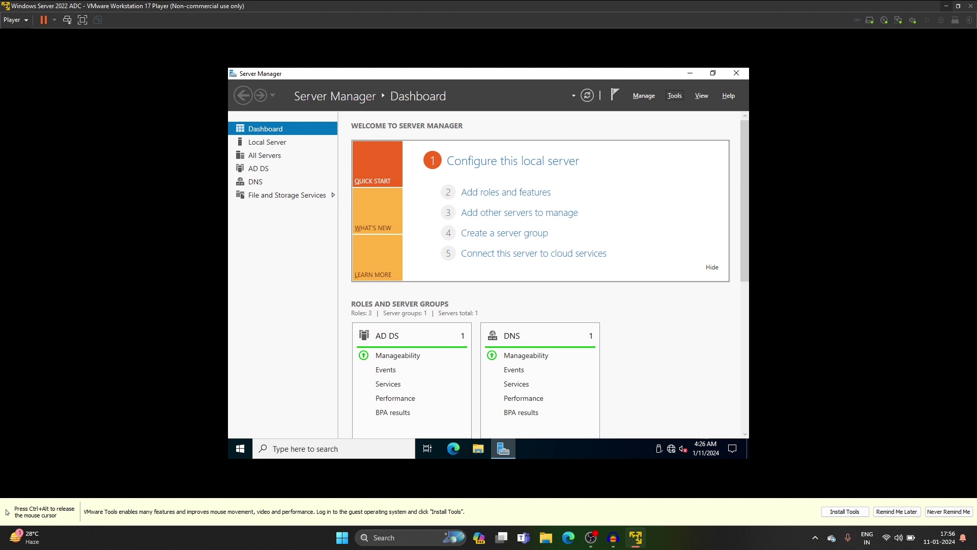
Step: Launch Group Policy Management and select Default Domain Controllers Policy under MicrosoftWorld.IN > Domain Controllers
click(675, 95)
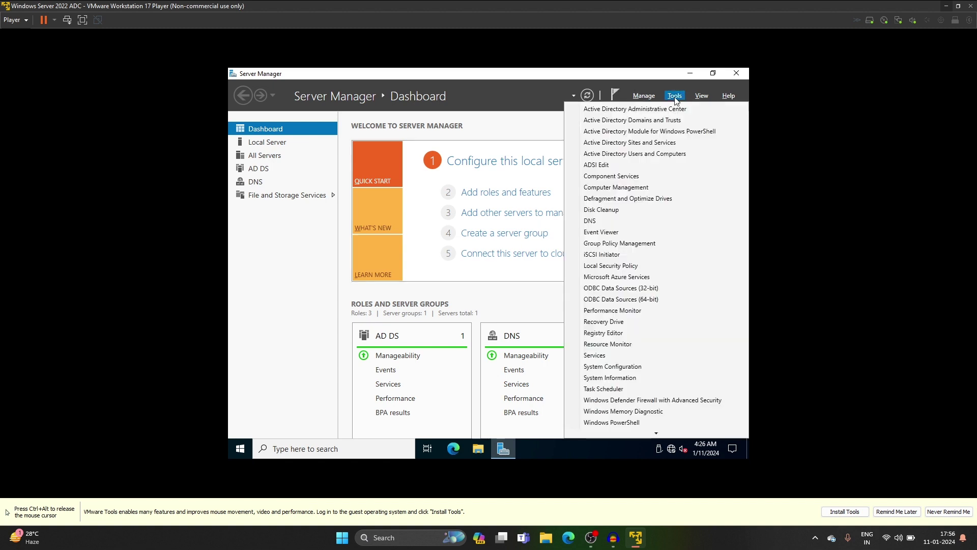
click(631, 245)
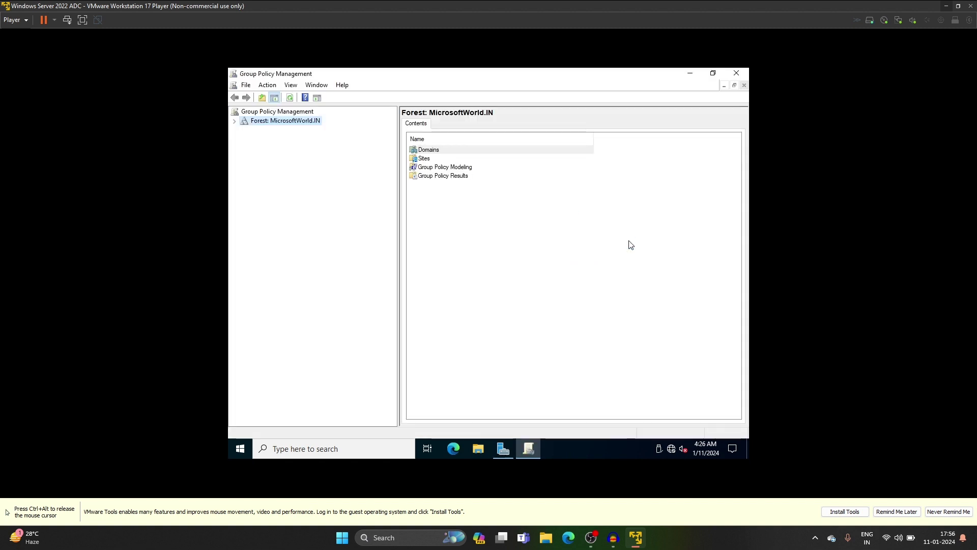
click(234, 121)
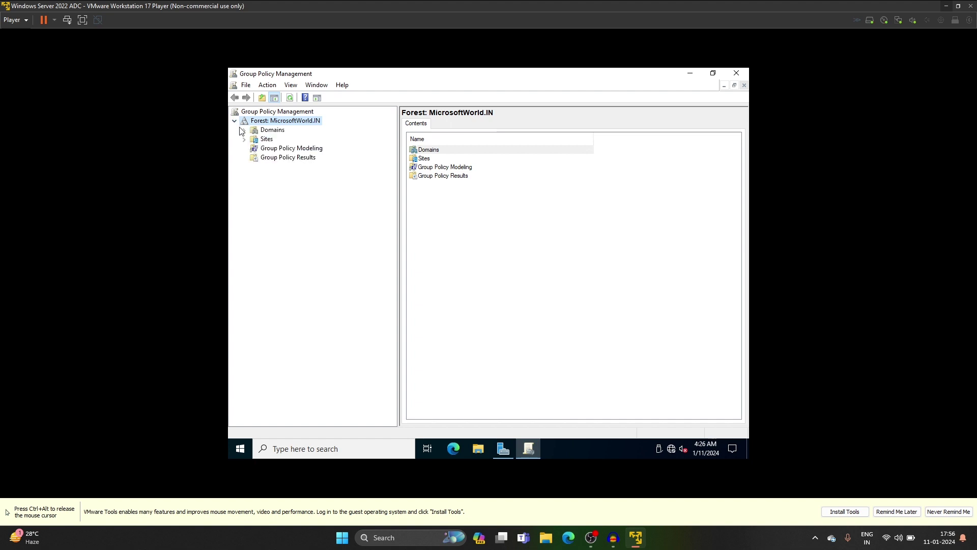
click(244, 130)
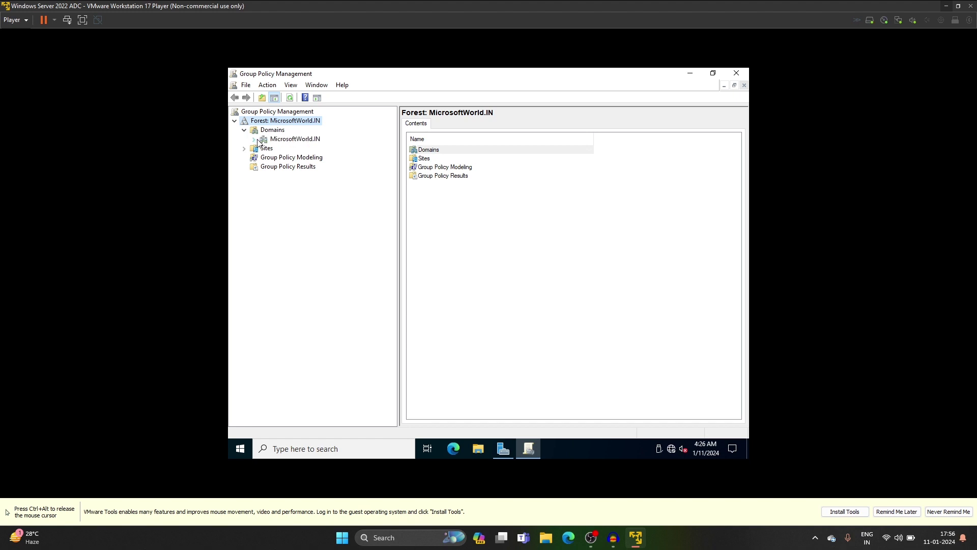
click(254, 139)
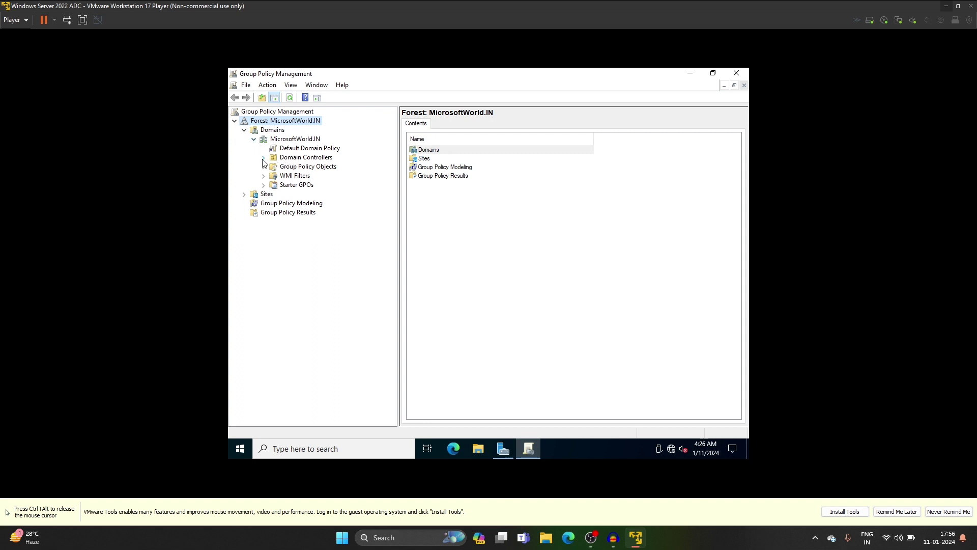
click(263, 159)
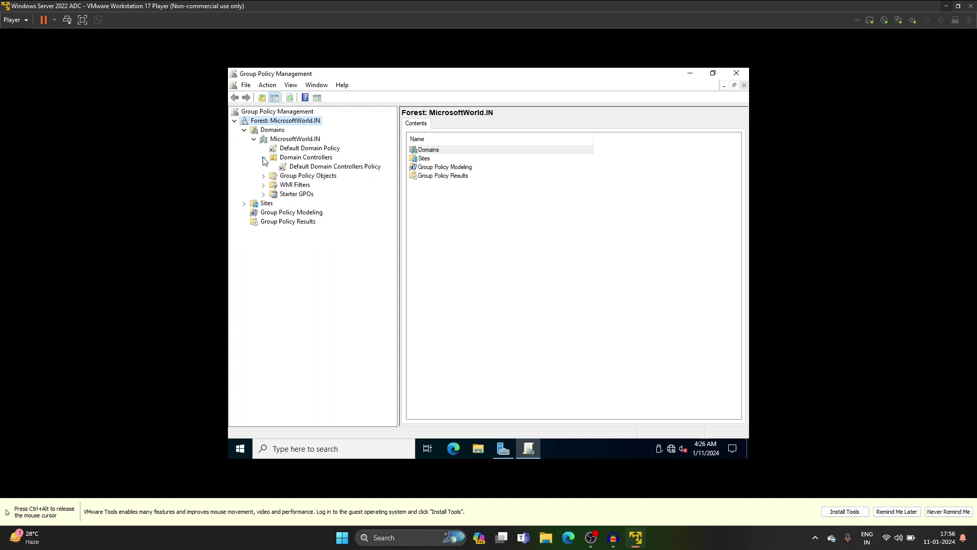
click(299, 169)
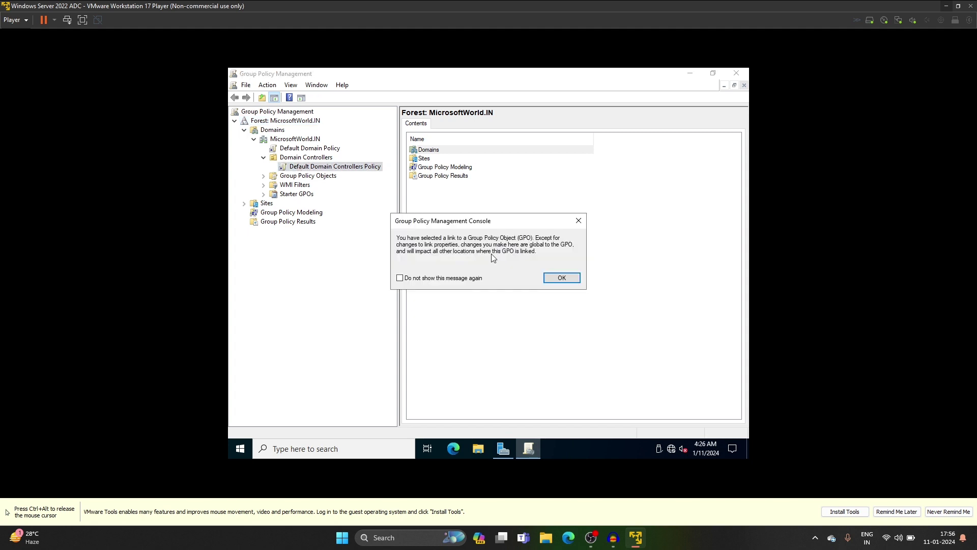
click(558, 279)
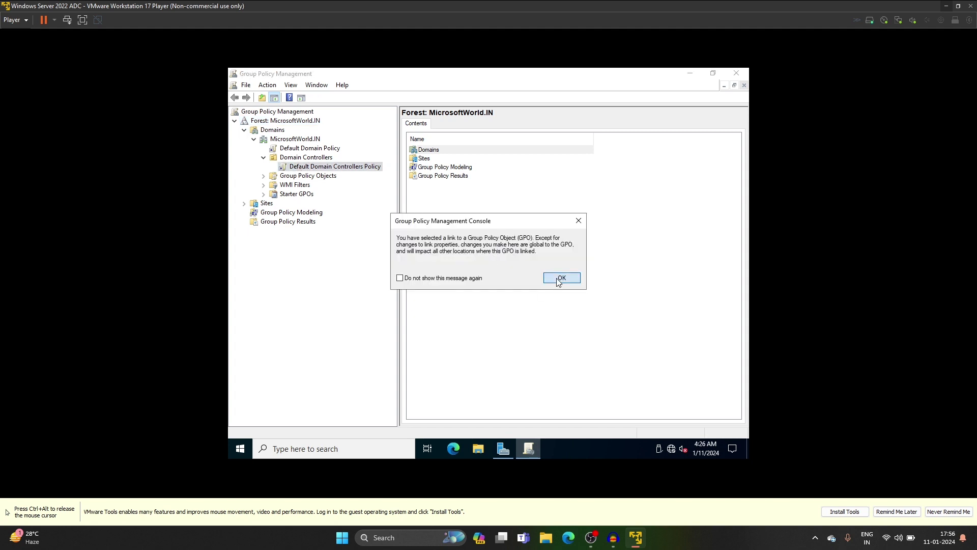
right_click(351, 168)
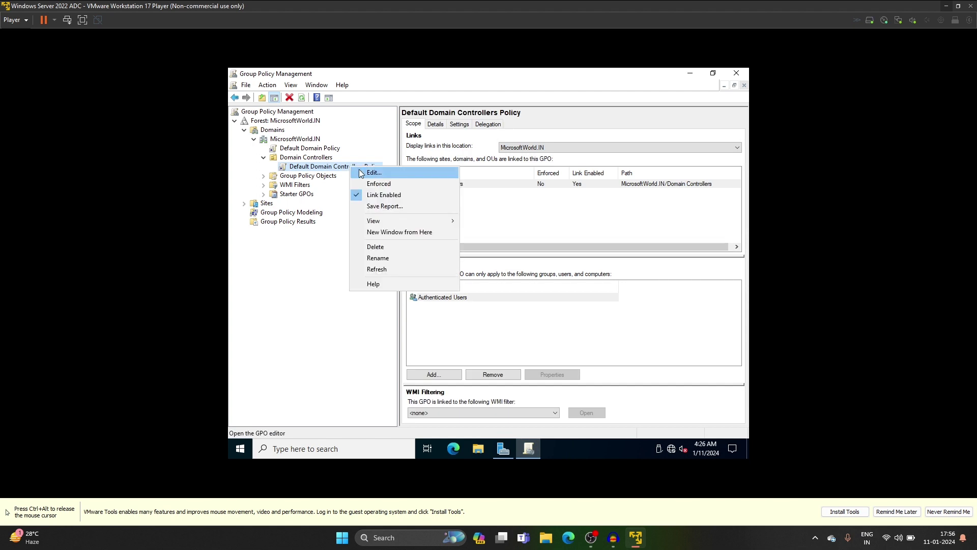
Step: Edit the policy and expand Computer Configuration to Security Settings > Local Policies > User Rights Assignment
click(359, 169)
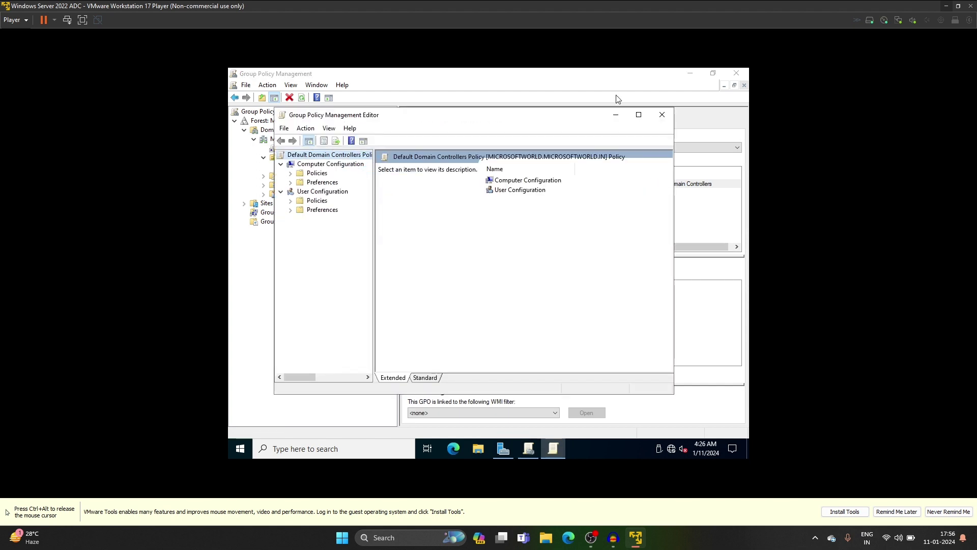
click(639, 116)
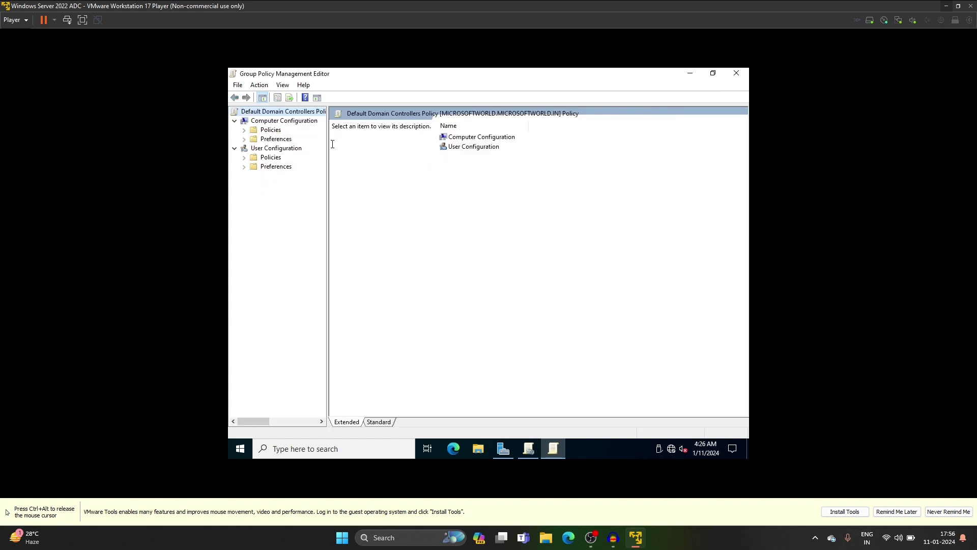
click(245, 131)
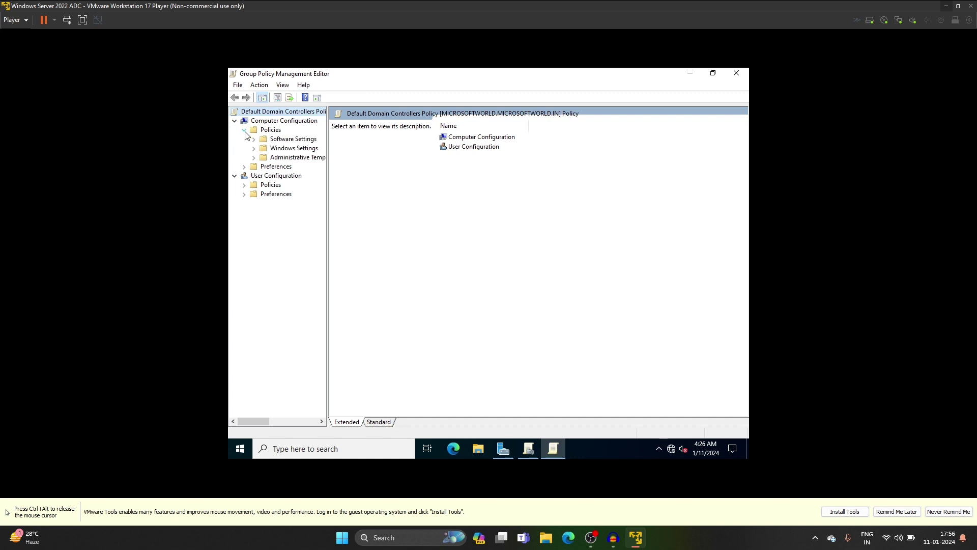
click(253, 148)
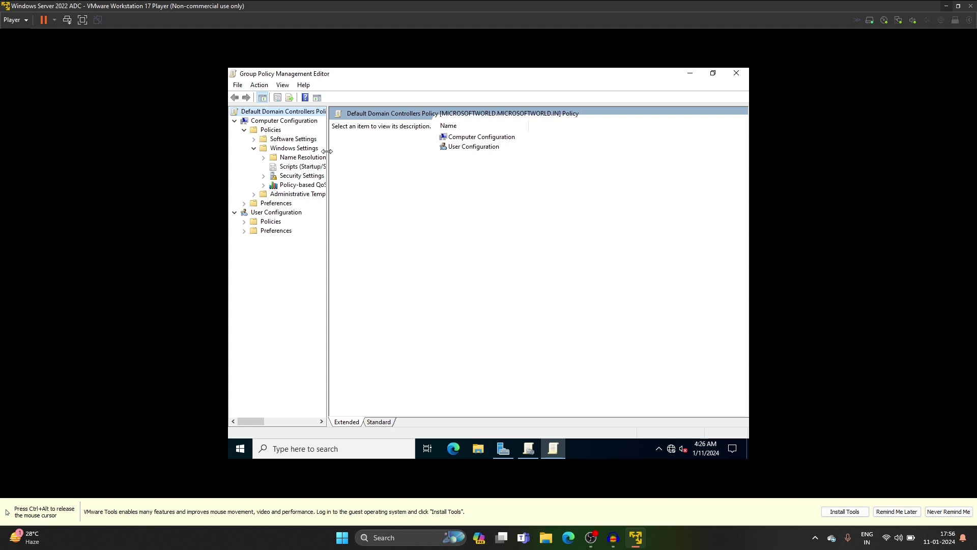
drag(326, 151, 413, 162)
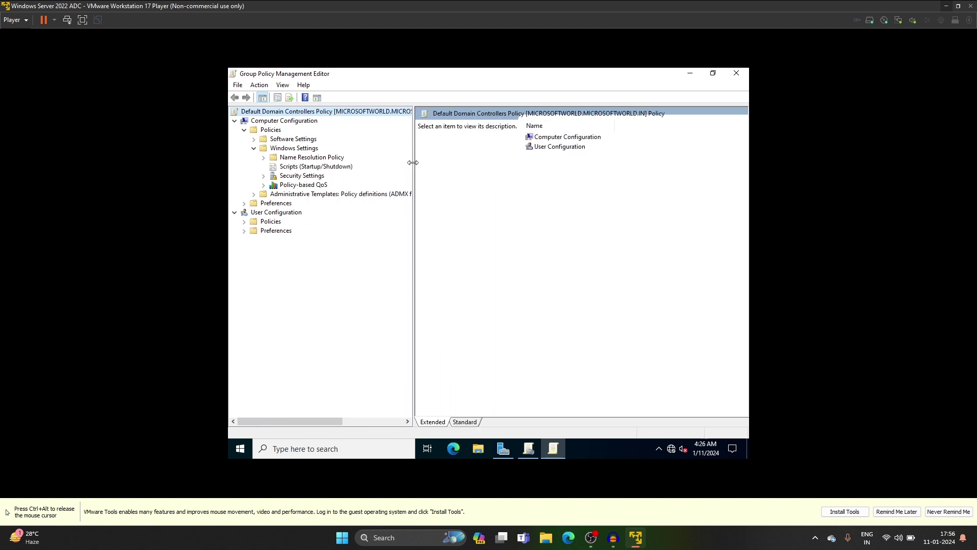
click(264, 175)
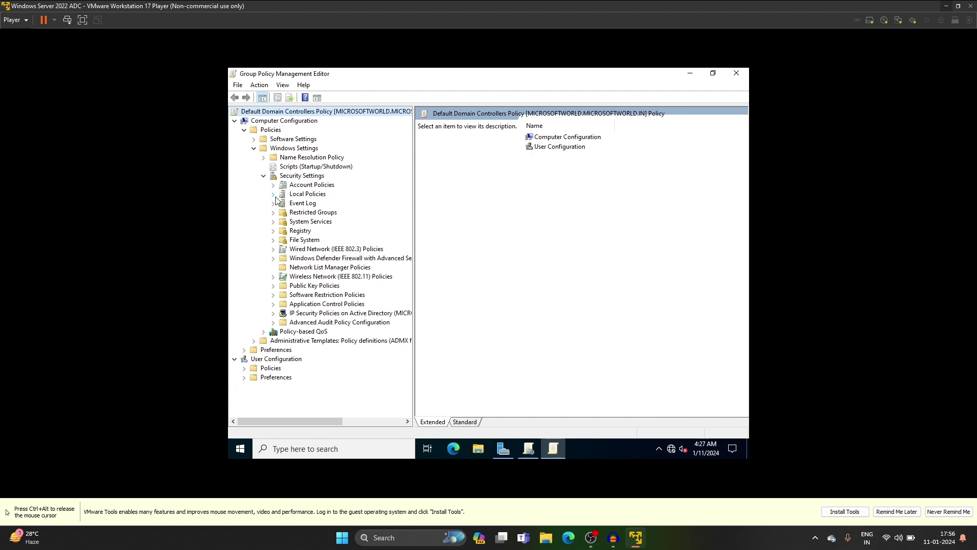
click(274, 195)
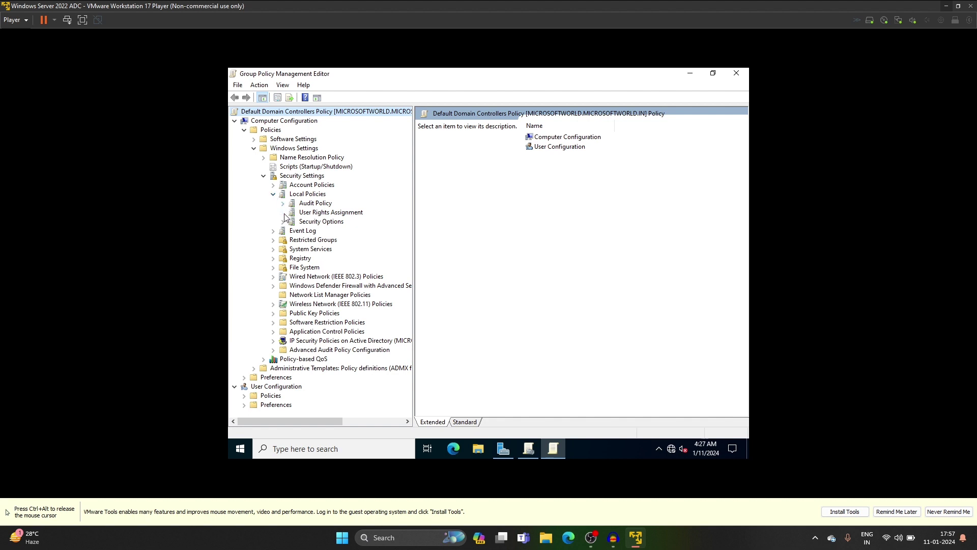
click(305, 214)
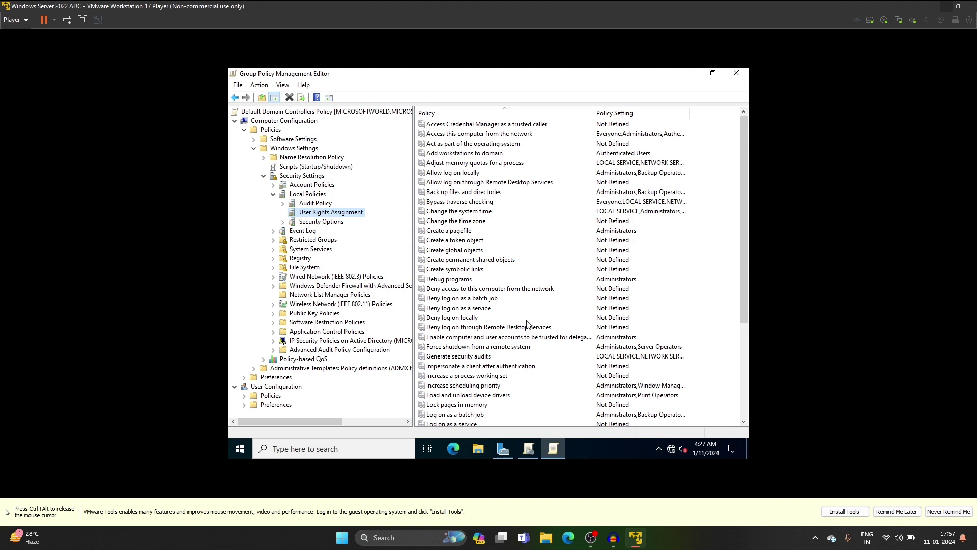
Step: Open Properties of Allow log on locally, showing Administrators and Backup Operators
click(452, 175)
click(452, 175)
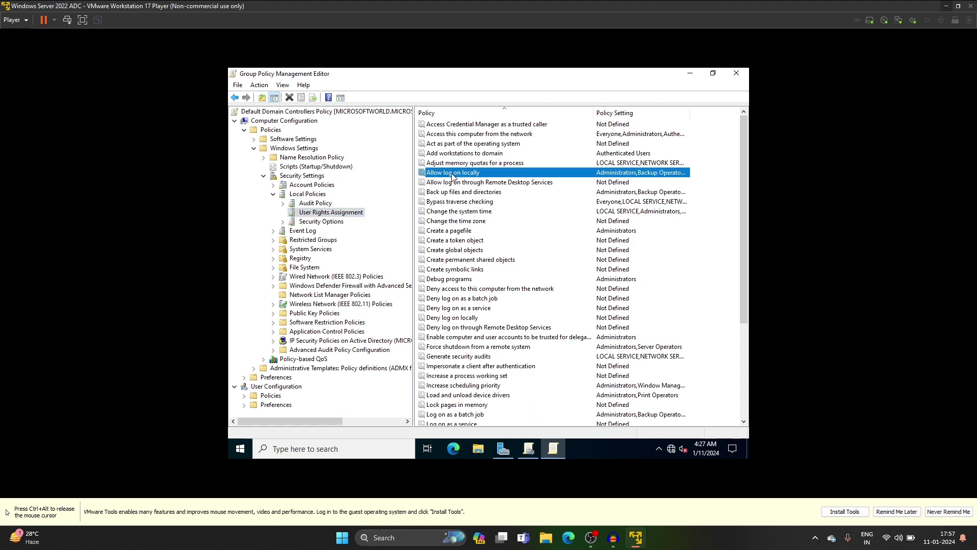
right_click(452, 176)
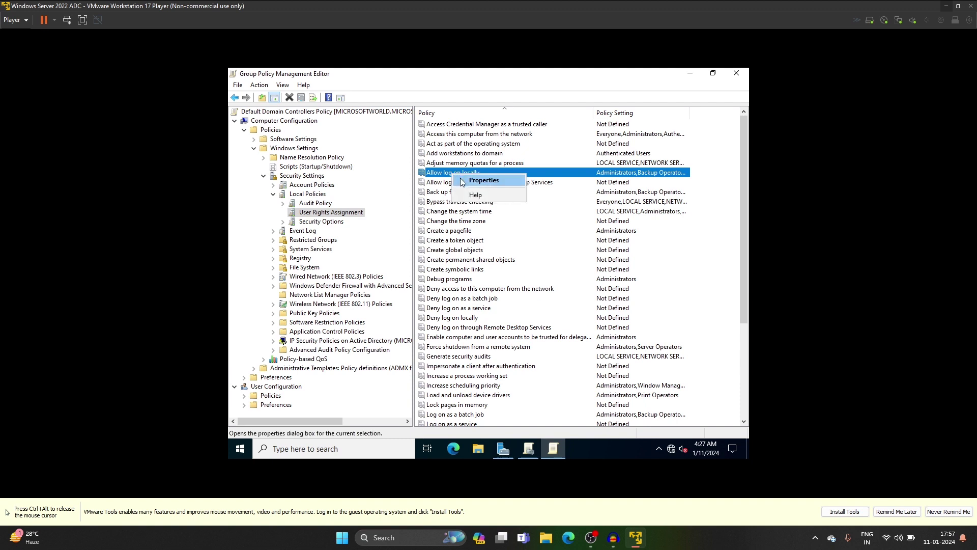
click(462, 181)
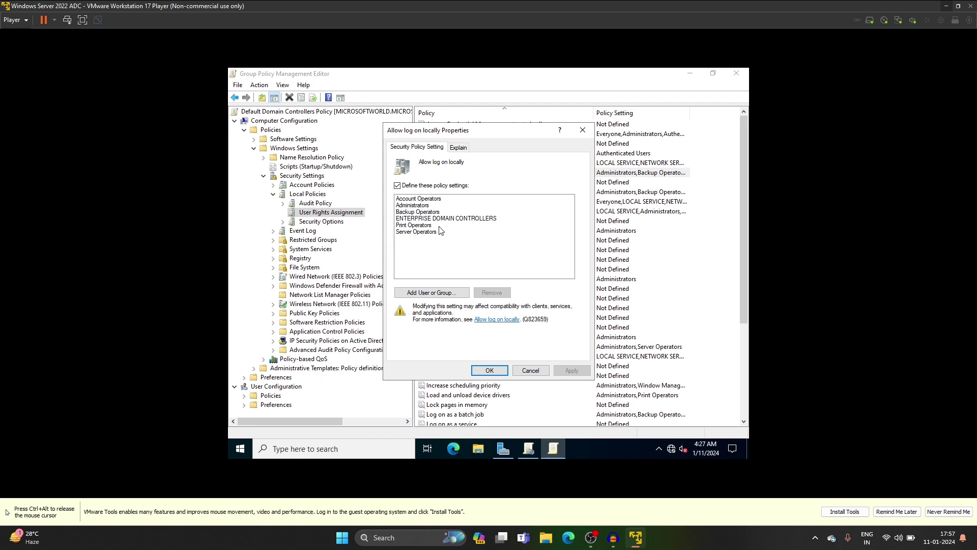
Step: Look up the domain user with Check Names and add it to Allow log on locally
click(447, 295)
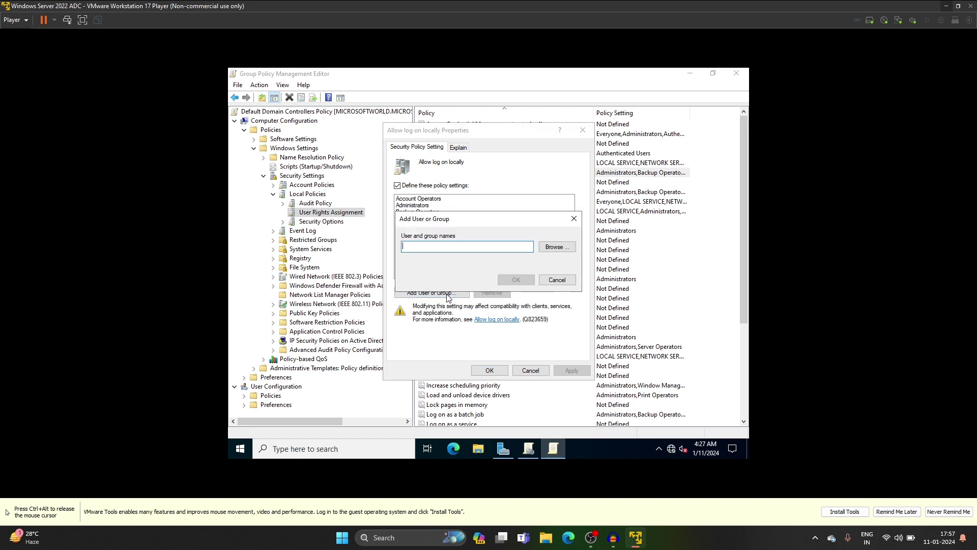
click(549, 249)
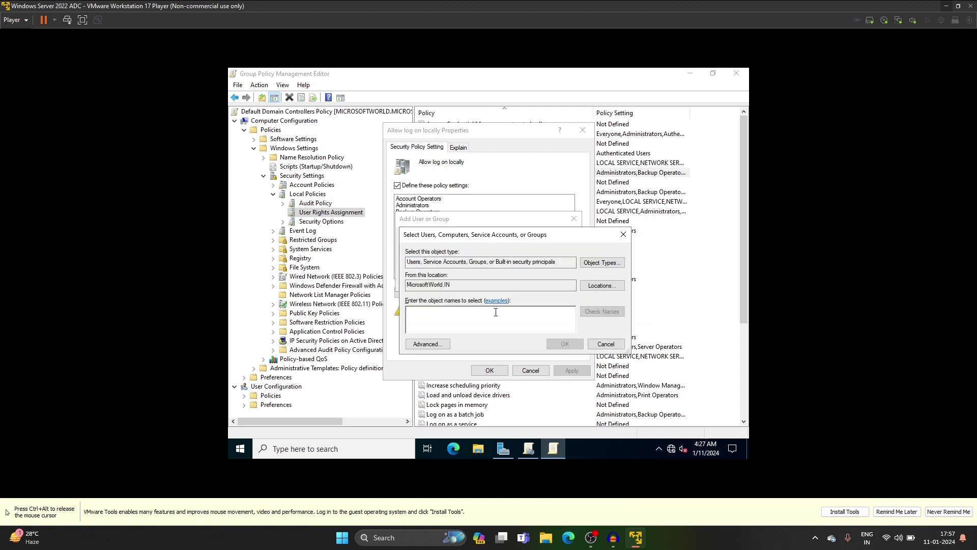
text(abc)
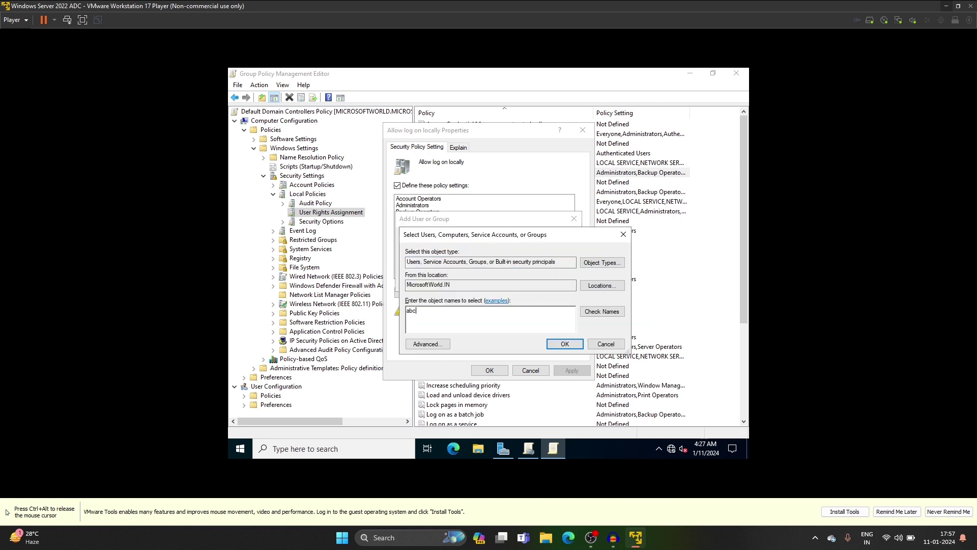
click(607, 314)
click(560, 345)
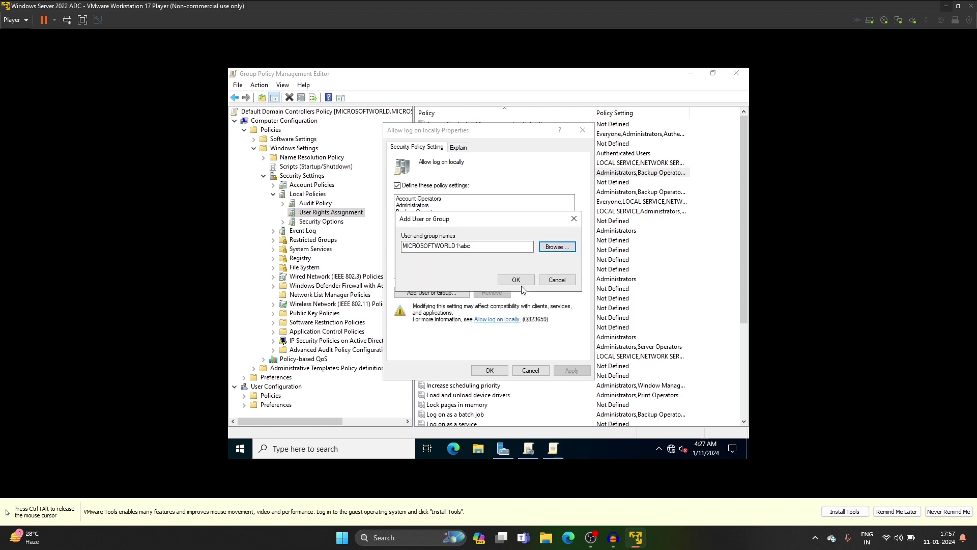
click(515, 281)
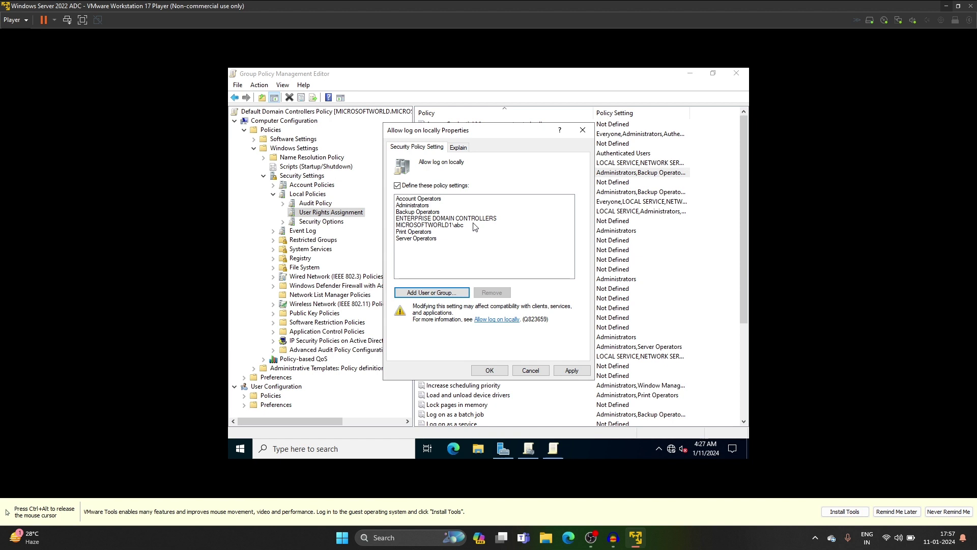
Step: Apply and confirm the updated member list, then close the Group Policy Management Editor
click(435, 226)
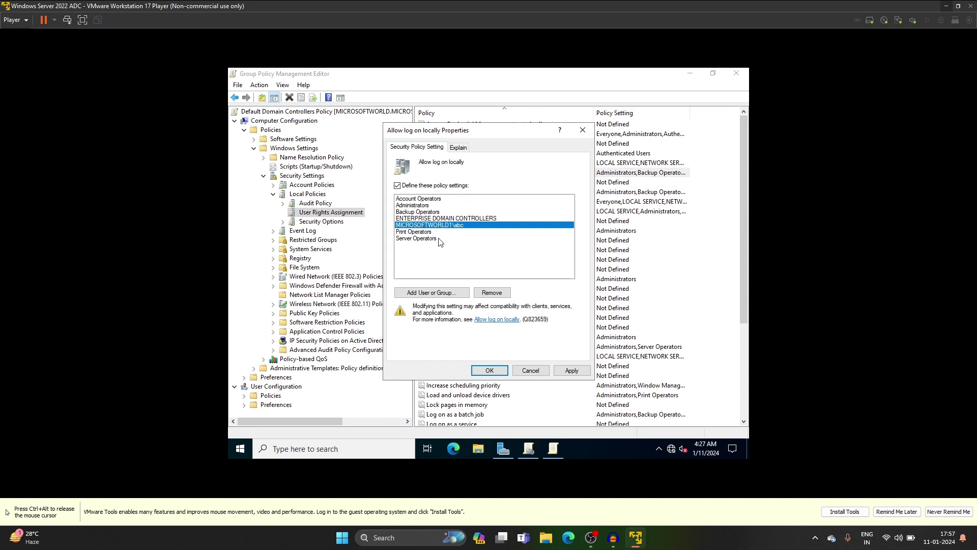
click(568, 371)
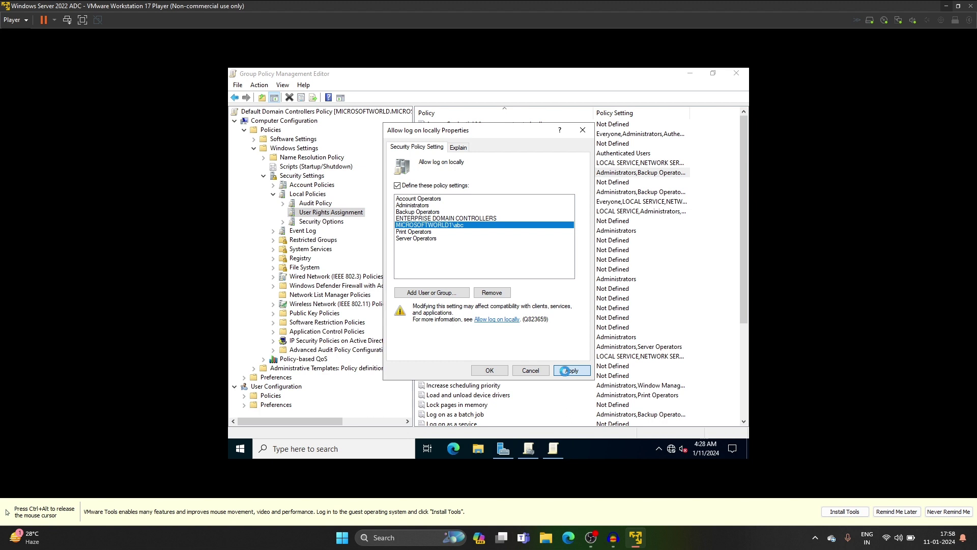
click(502, 371)
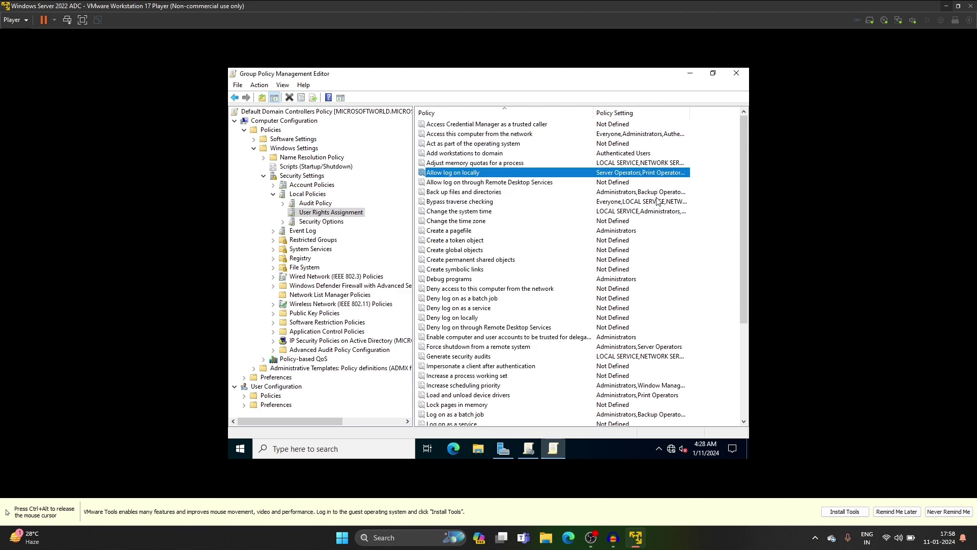
click(737, 73)
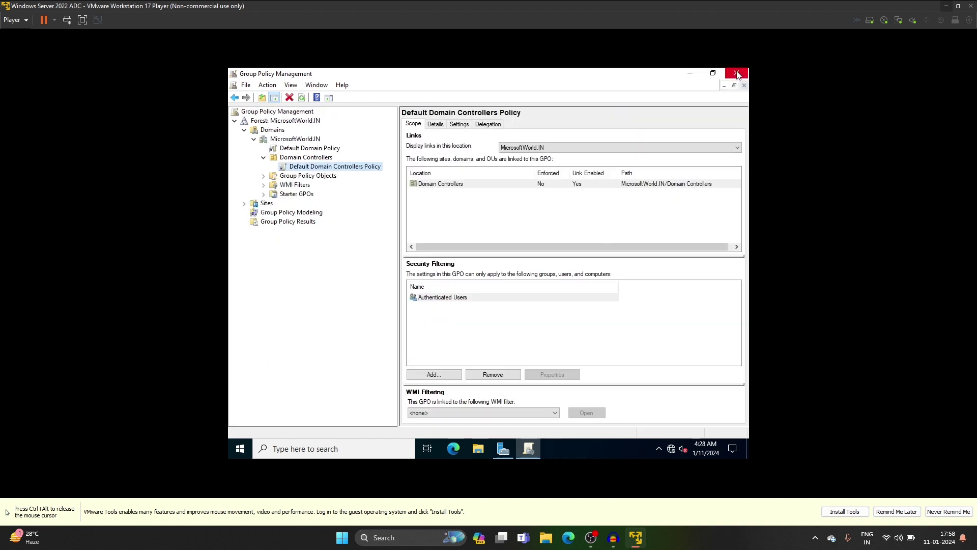
Step: Close Group Policy Management and run gpupdate from the Run prompt until the computer policy update completes
click(737, 73)
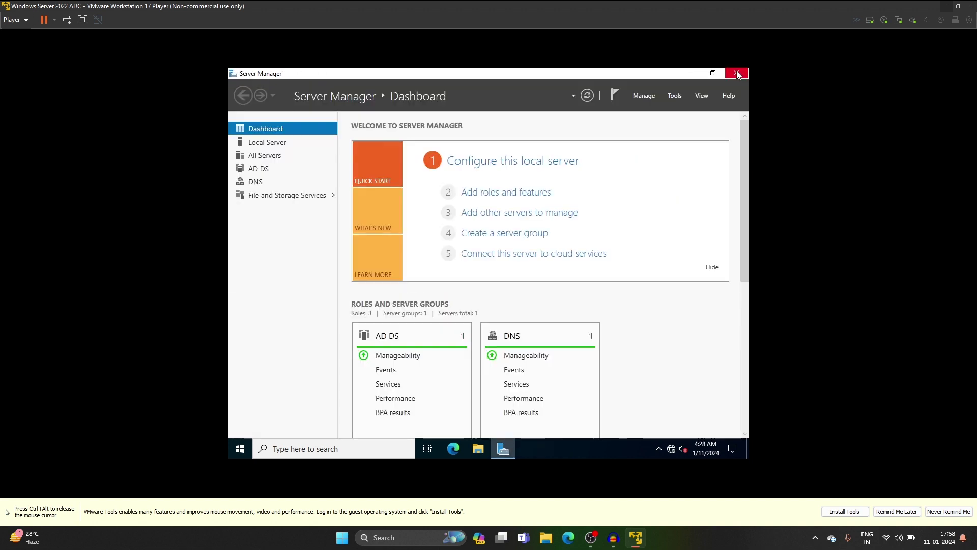
click(341, 451)
text(ru)
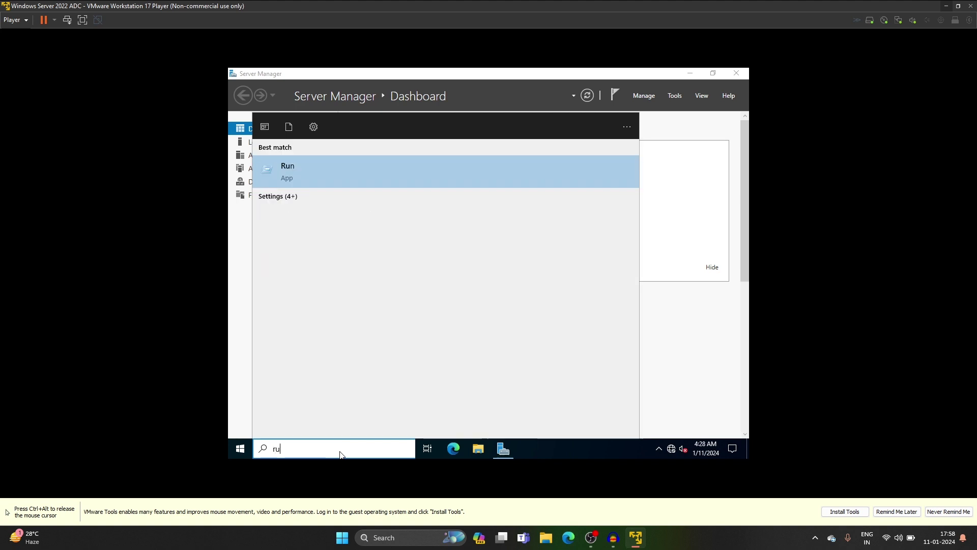
text(n)
key(Return)
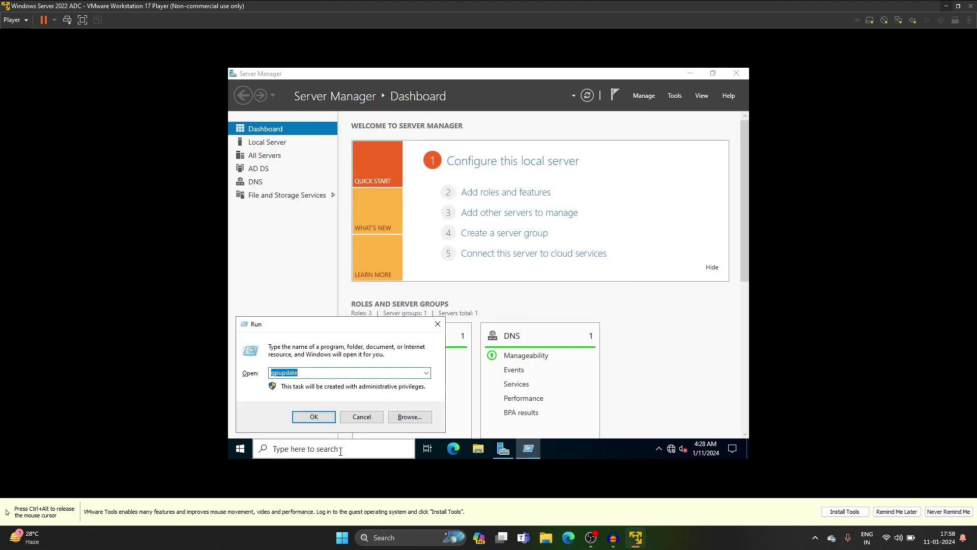
key(Return)
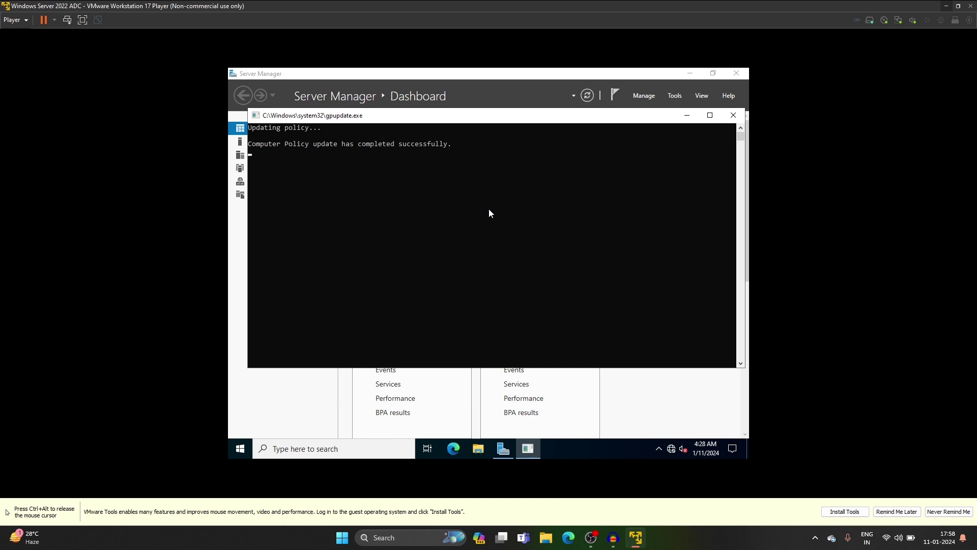
key(ctrl+alt)
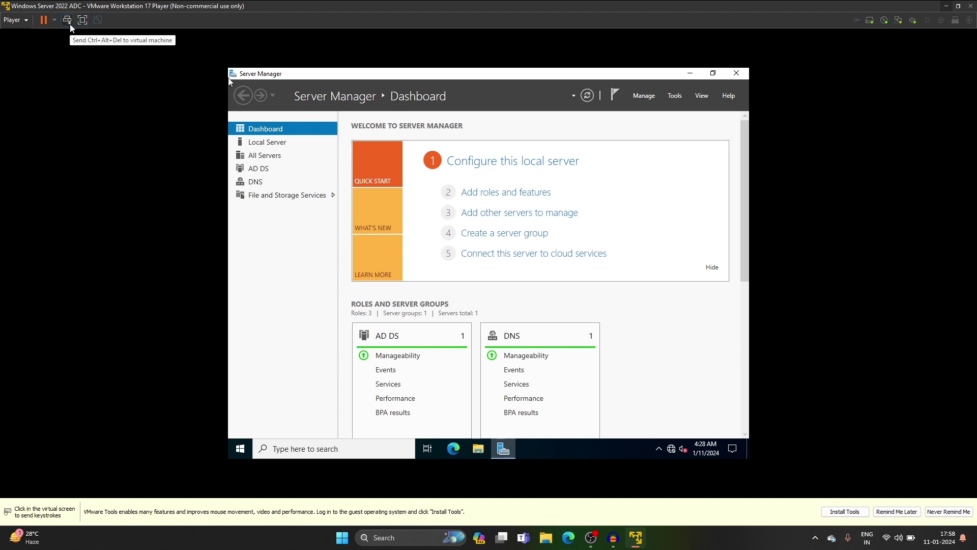
Step: Sign out and sign back in as the newly permitted domain user with the account password
click(70, 26)
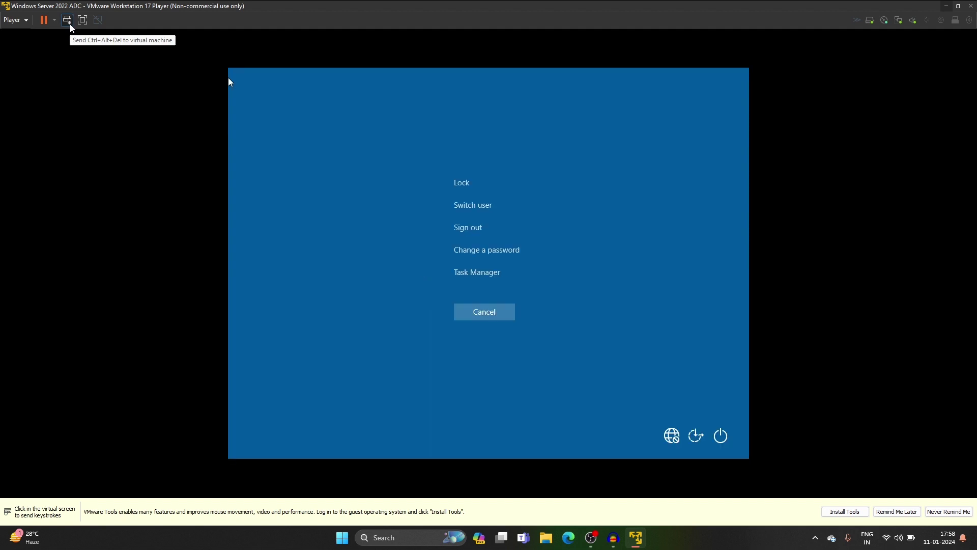
click(383, 172)
click(467, 227)
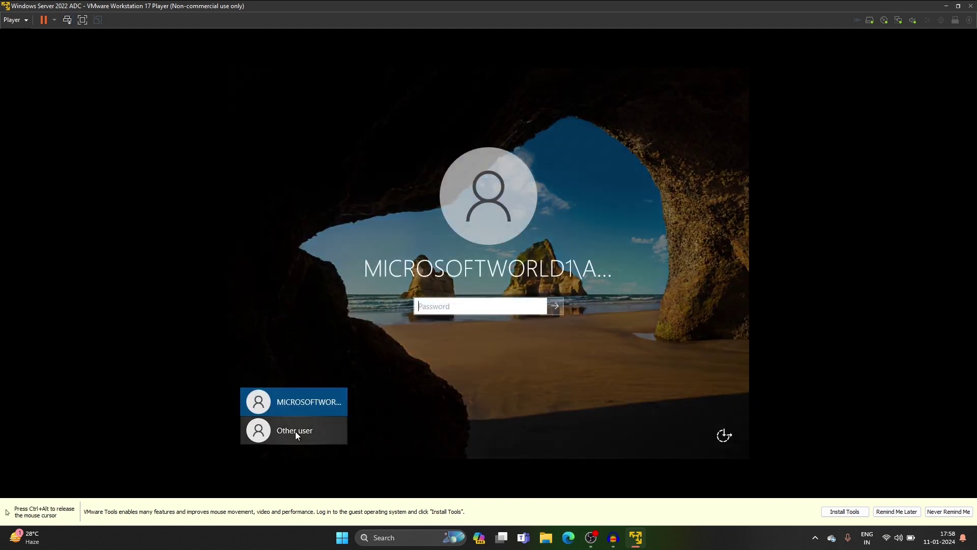
click(296, 431)
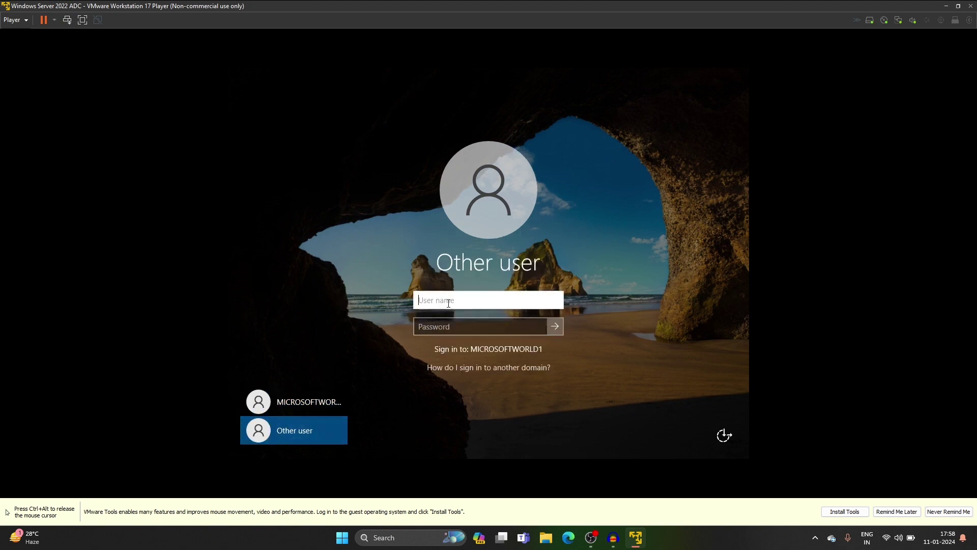
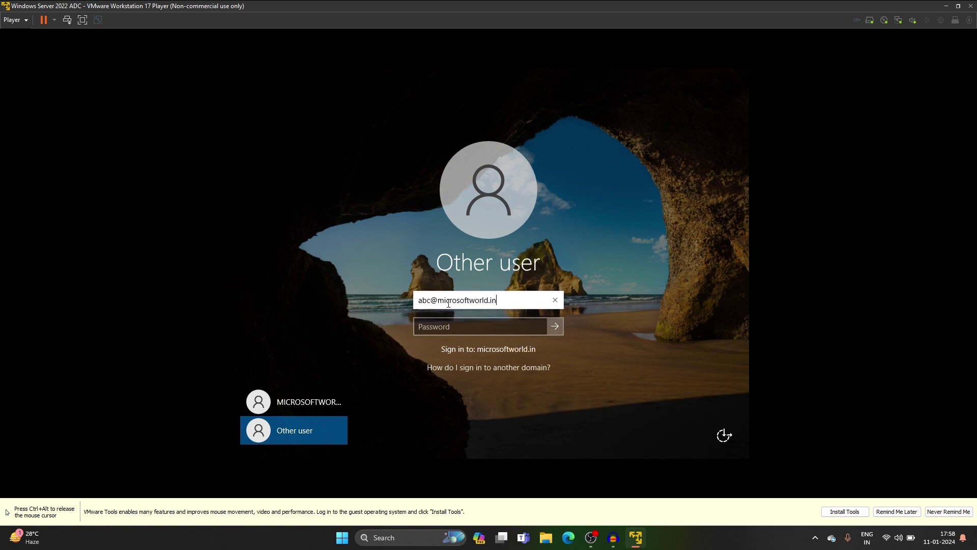
key(Tab)
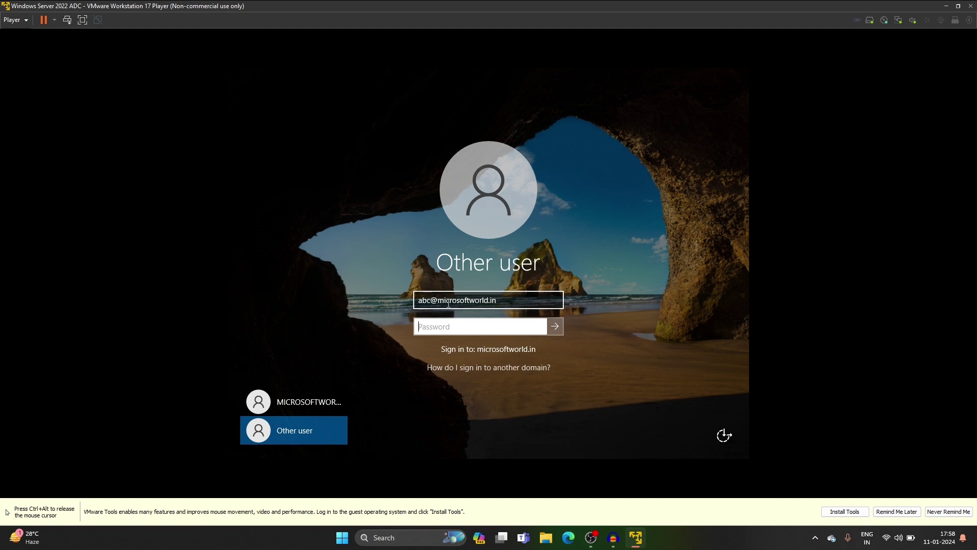
text(Pas)
key(Return)
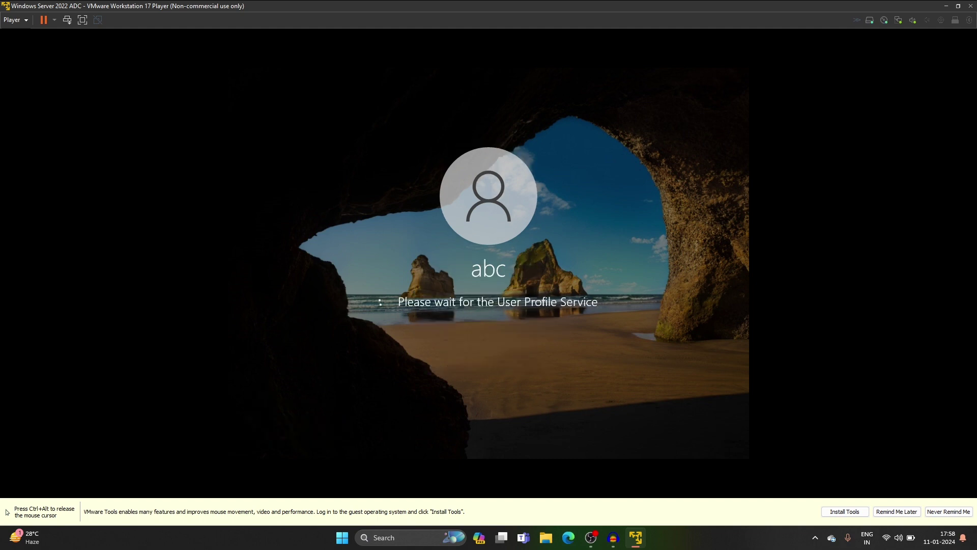